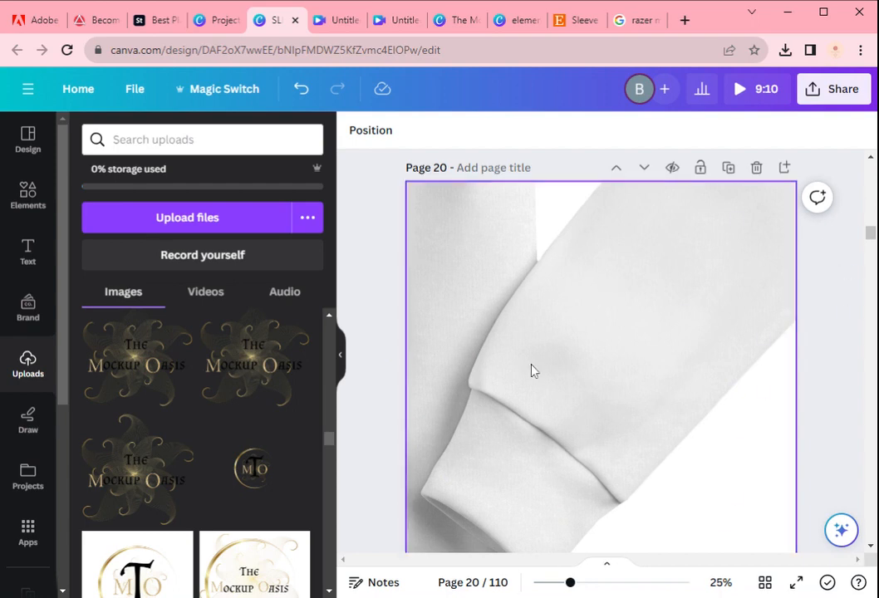
# Add the uploaded black-and-gold The Mockup Oasis flower logo to page 20 and place it on the sleeve just above the cuff.
pyautogui.click(243, 357)
pyautogui.moveTo(592, 394); pyautogui.dragTo(614, 350)
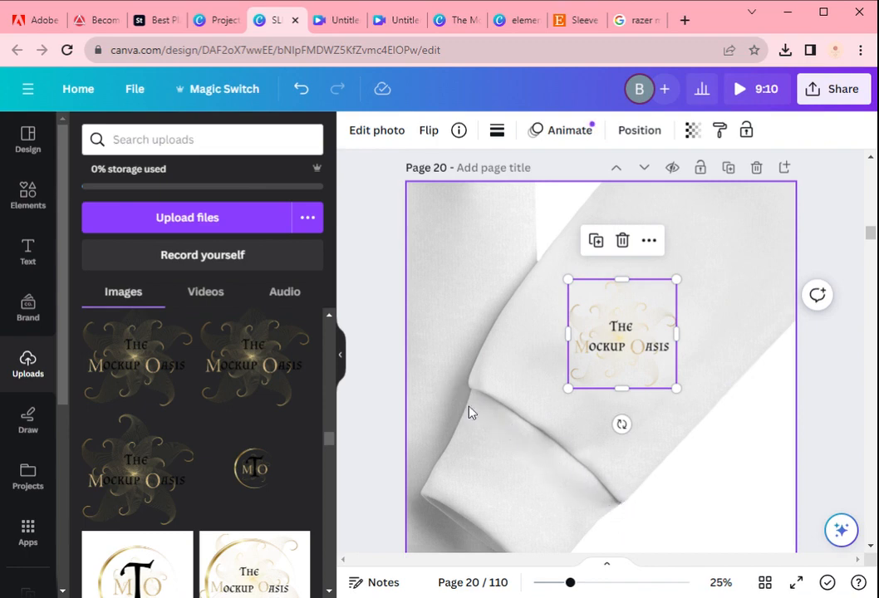
pyautogui.moveTo(628, 349); pyautogui.dragTo(599, 365)
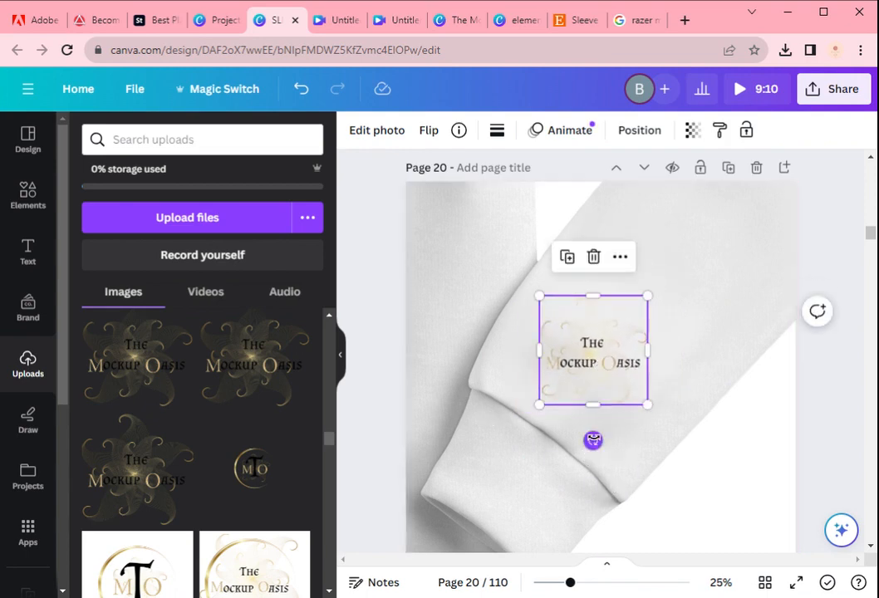
# Rotate the logo clockwise slightly past 35° to follow the sleeve's angle and move it down against the cuff seam.
pyautogui.moveTo(593, 440); pyautogui.dragTo(537, 428)
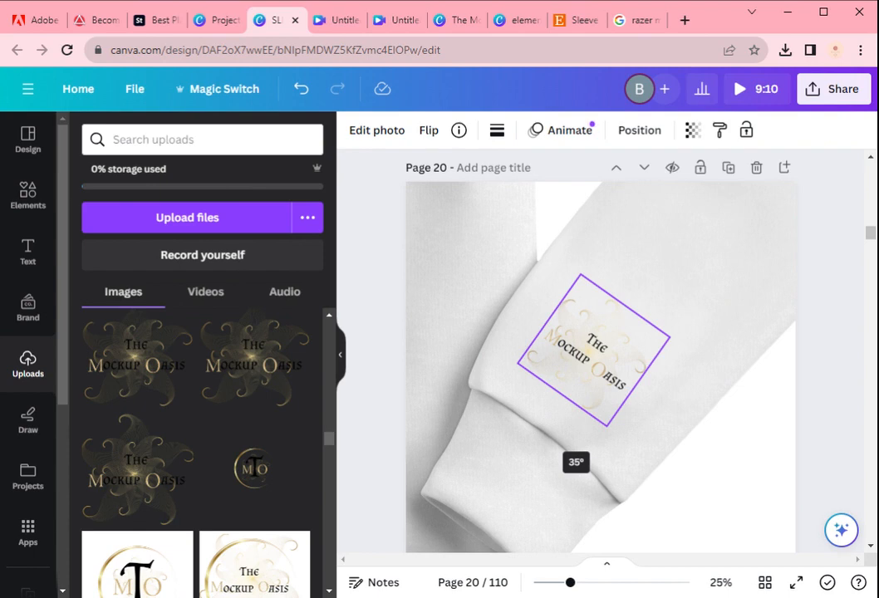
pyautogui.moveTo(537, 429); pyautogui.dragTo(540, 423)
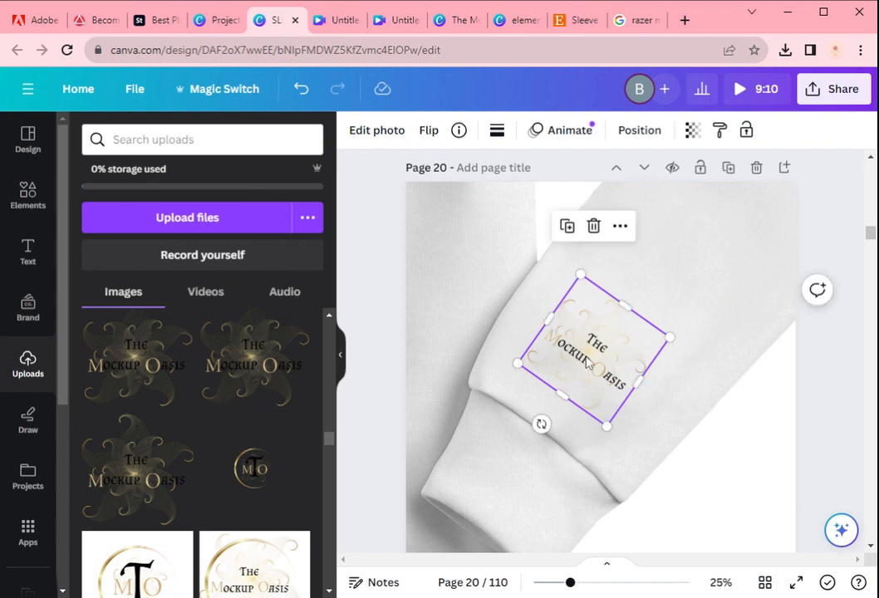
pyautogui.moveTo(617, 364); pyautogui.dragTo(612, 410)
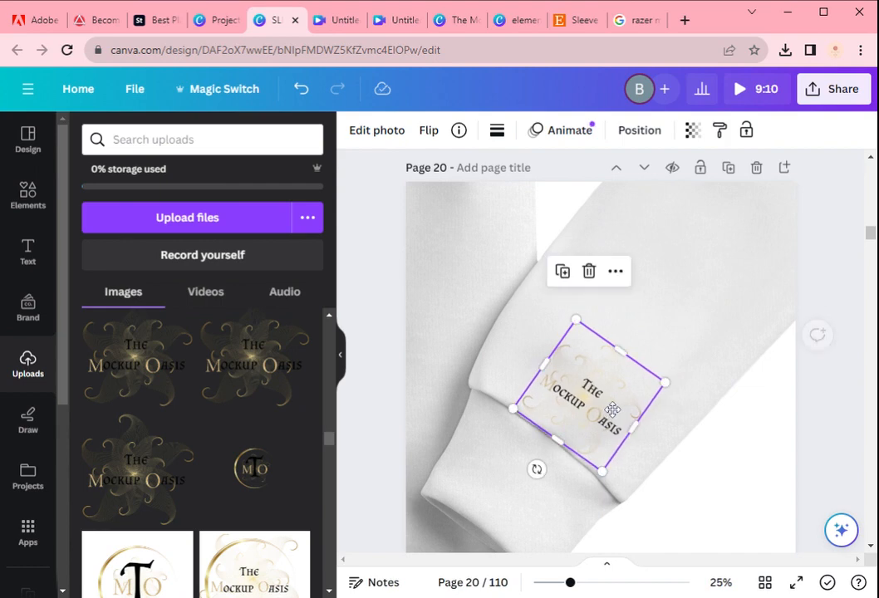
pyautogui.moveTo(536, 469); pyautogui.dragTo(533, 467)
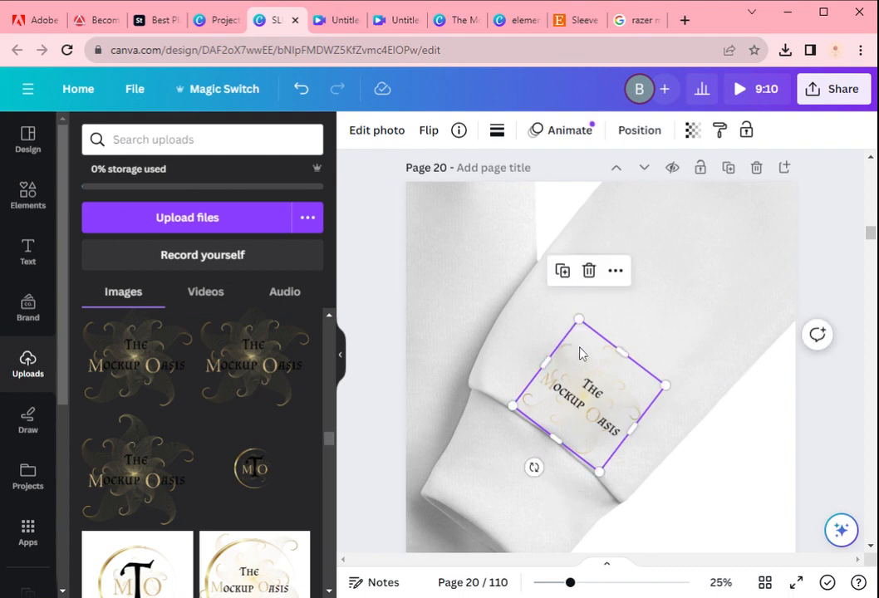
# Enlarge the logo to about 1,084 × 1,084 so that it spans the full width of the sleeve.
pyautogui.moveTo(579, 317); pyautogui.dragTo(590, 245)
pyautogui.moveTo(698, 352); pyautogui.dragTo(754, 339)
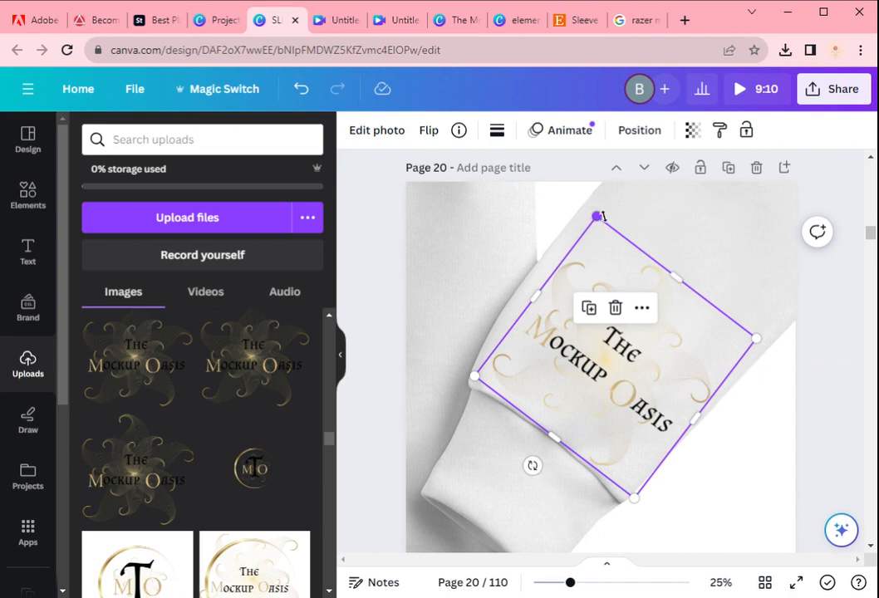
pyautogui.moveTo(596, 217); pyautogui.dragTo(608, 201)
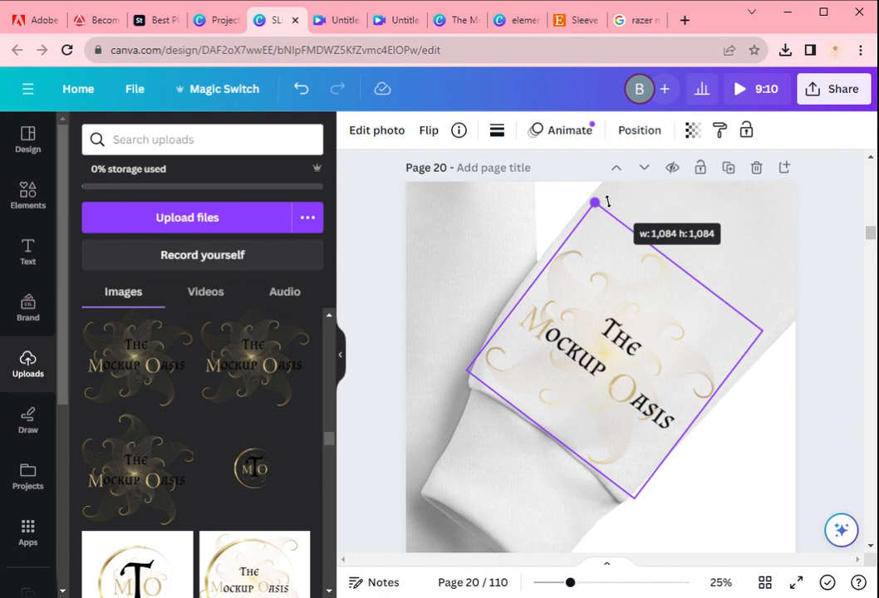
pyautogui.moveTo(595, 201); pyautogui.dragTo(594, 202)
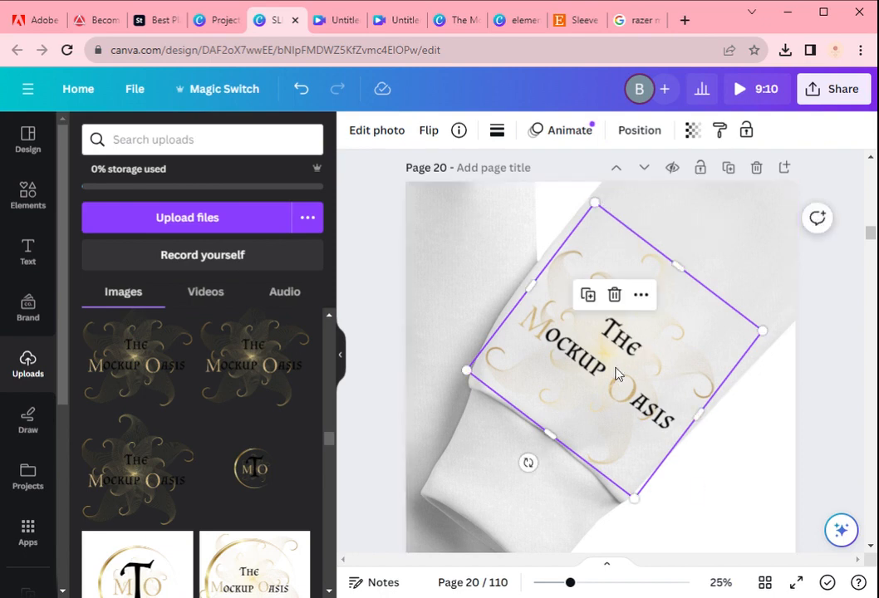
# Set the logo's transparency to 84 and deselect it to check the blend with the fabric.
pyautogui.click(695, 135)
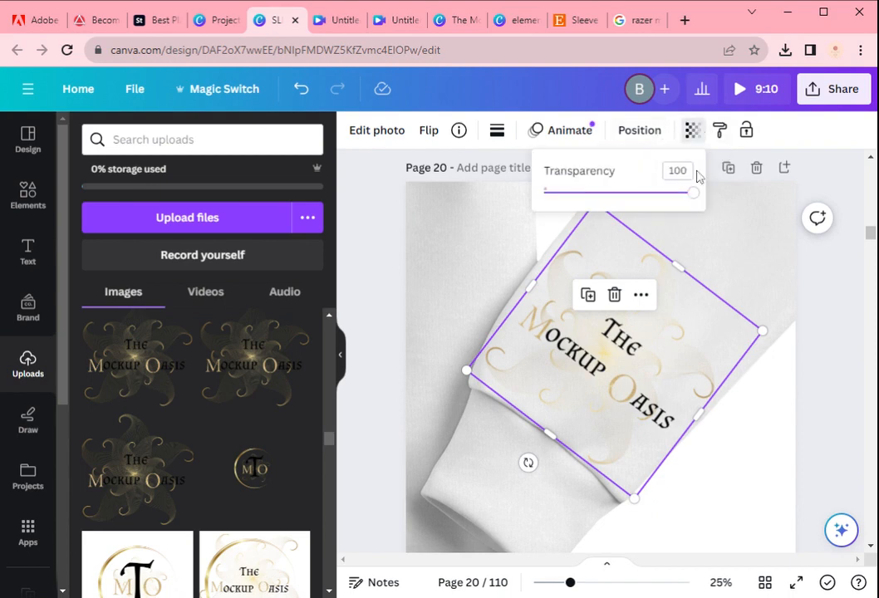
pyautogui.moveTo(695, 196); pyautogui.dragTo(672, 212)
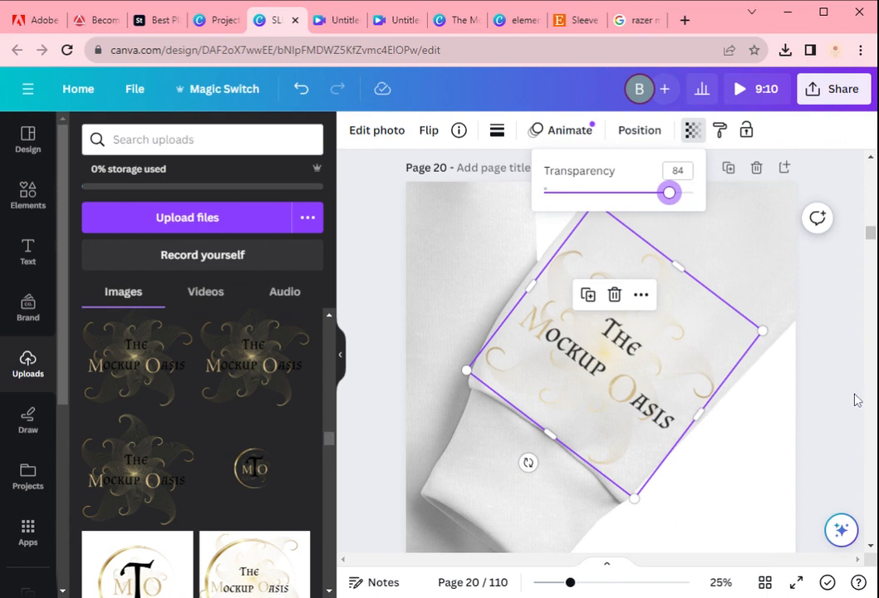
pyautogui.click(811, 321)
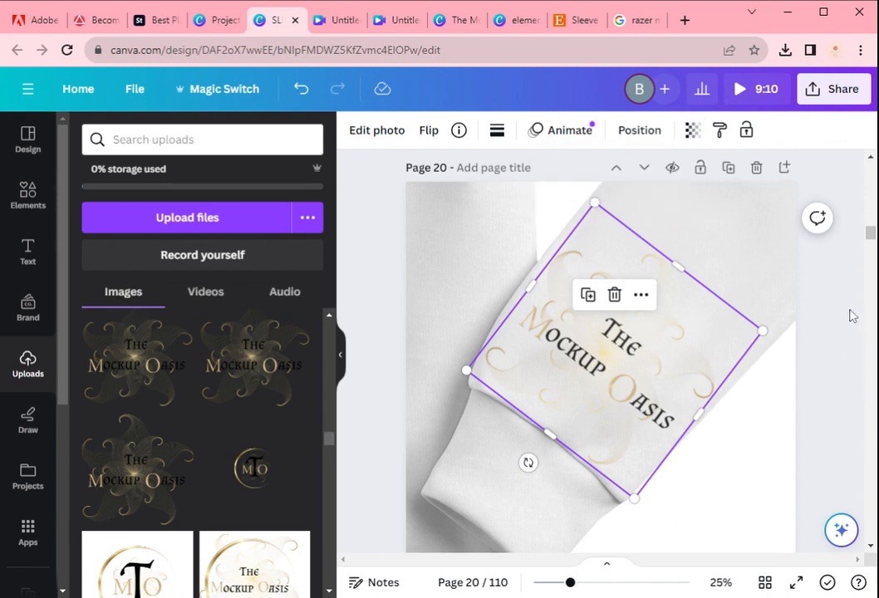
pyautogui.click(849, 315)
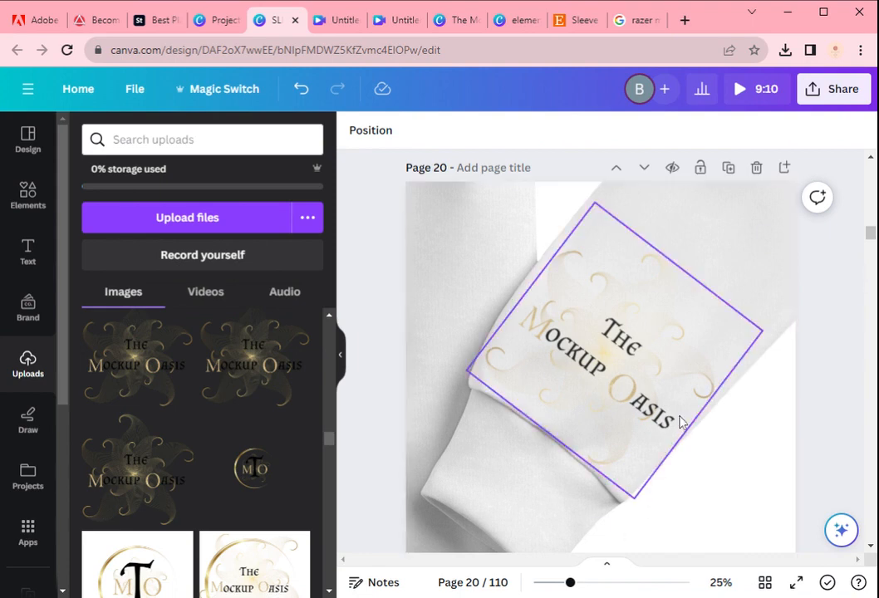
# Set the sleeve logo's transparency to 93 and deselect it.
pyautogui.click(645, 391)
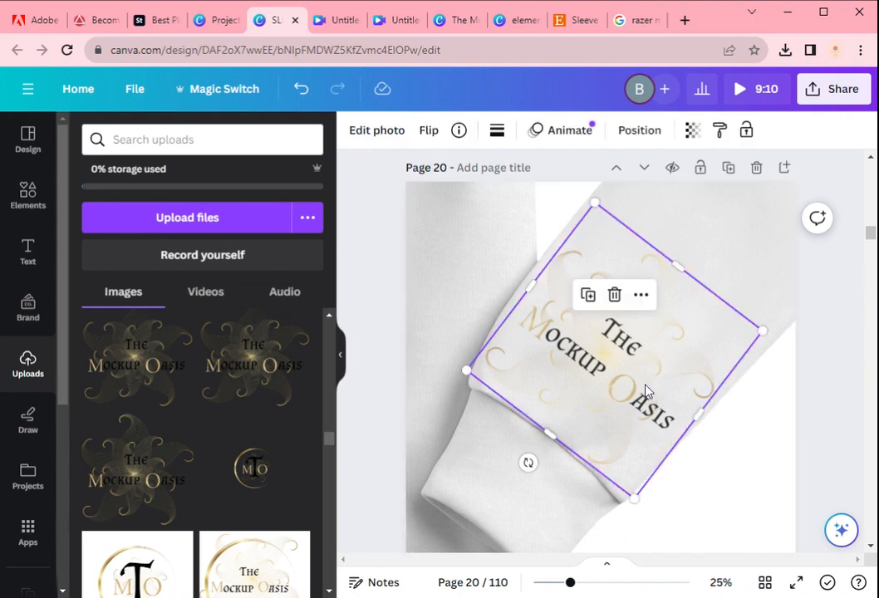
pyautogui.click(692, 129)
pyautogui.moveTo(673, 194); pyautogui.dragTo(683, 193)
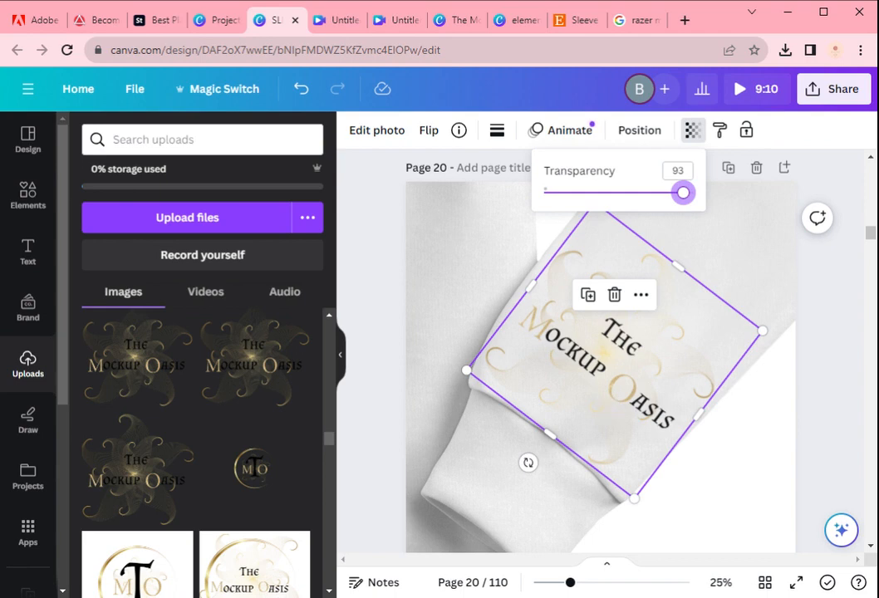
pyautogui.click(851, 316)
pyautogui.click(851, 315)
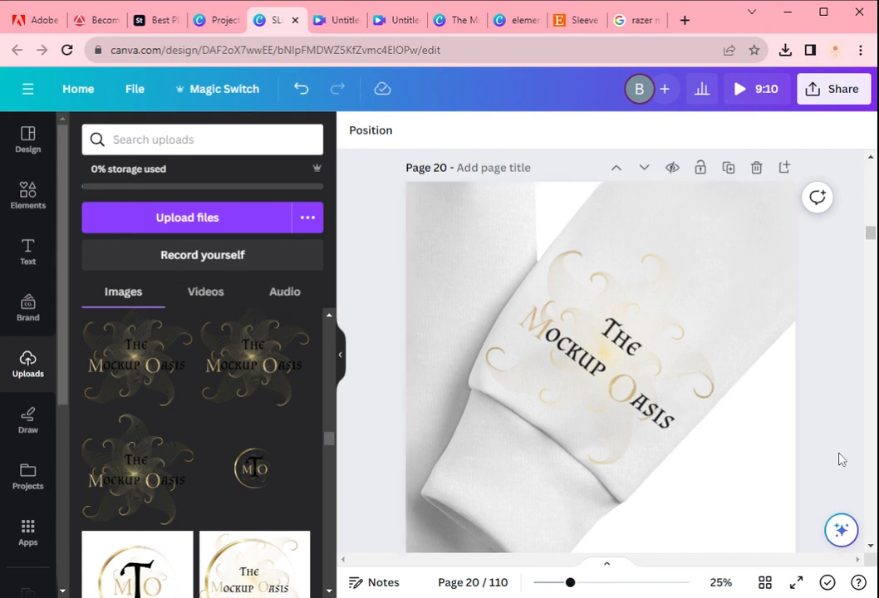
# Open the design's download settings and choose PNG as the file type.
pyautogui.click(842, 92)
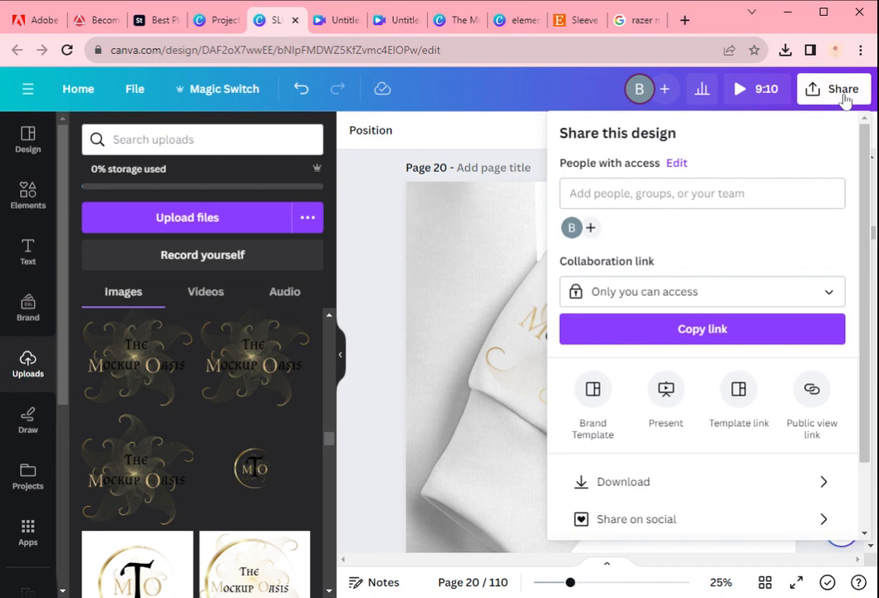
pyautogui.click(624, 484)
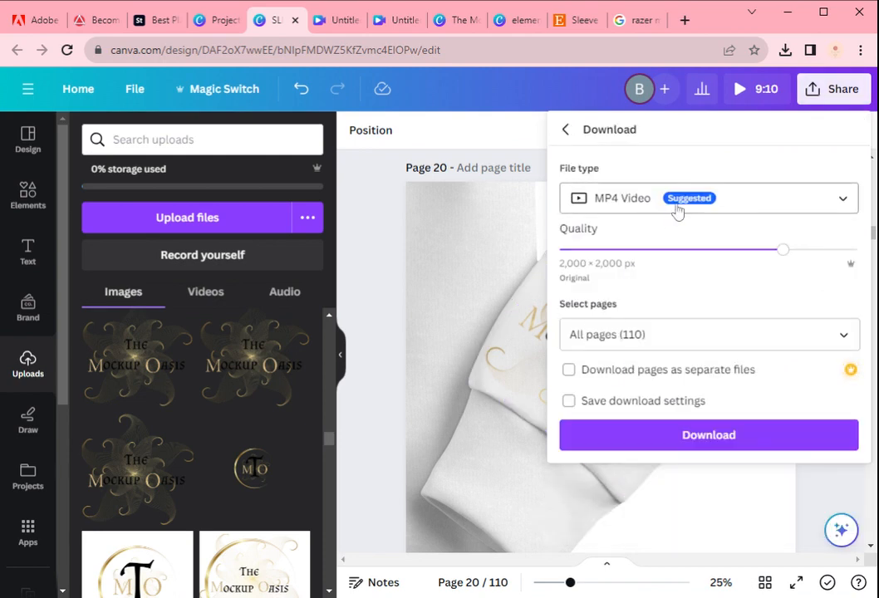
pyautogui.click(637, 205)
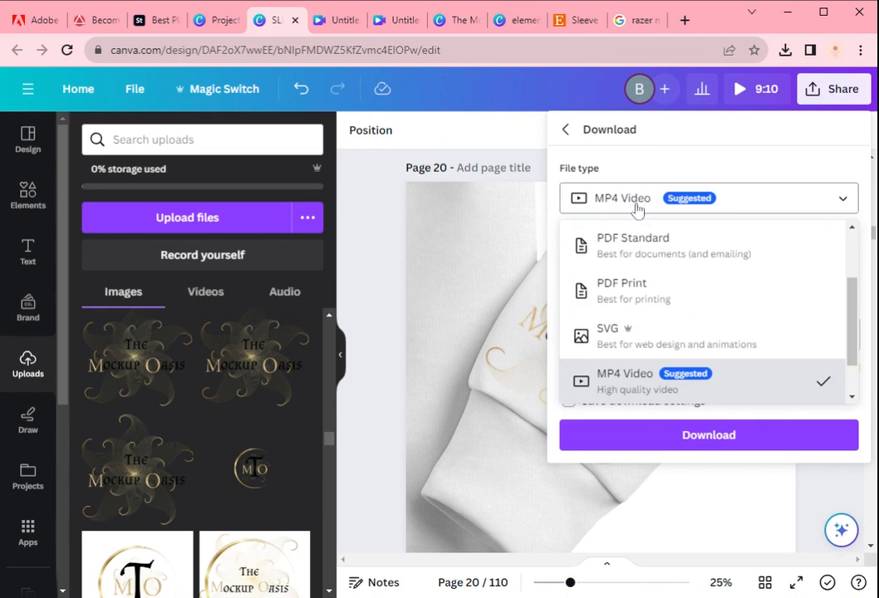
pyautogui.scroll(2, 637, 332)
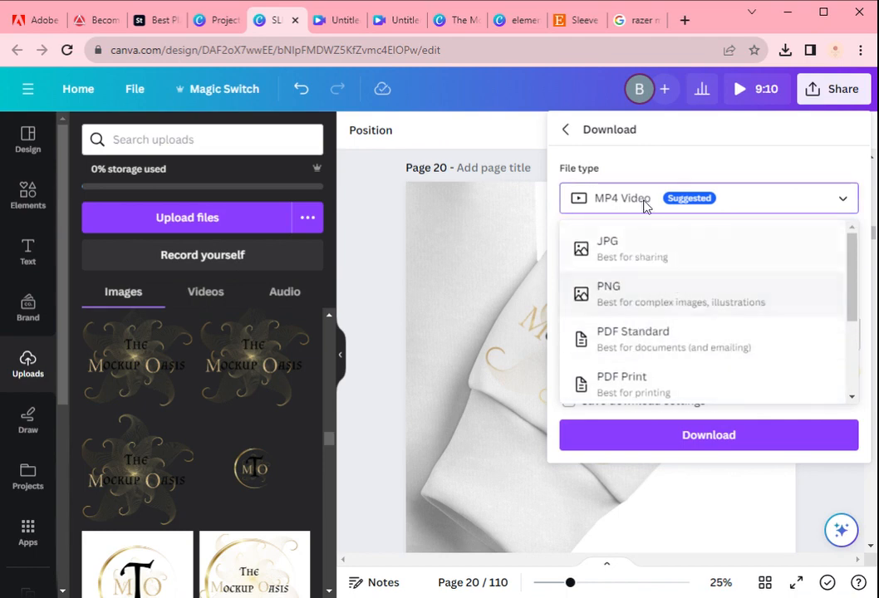
pyautogui.click(653, 306)
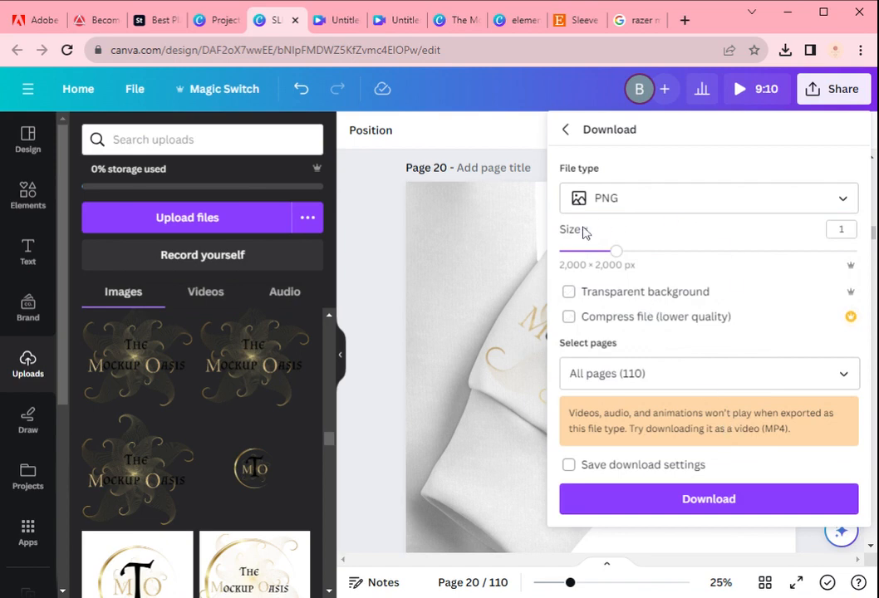
# Limit the export to the current page, page 20, instead of all pages, download it, and return to the design.
pyautogui.click(706, 373)
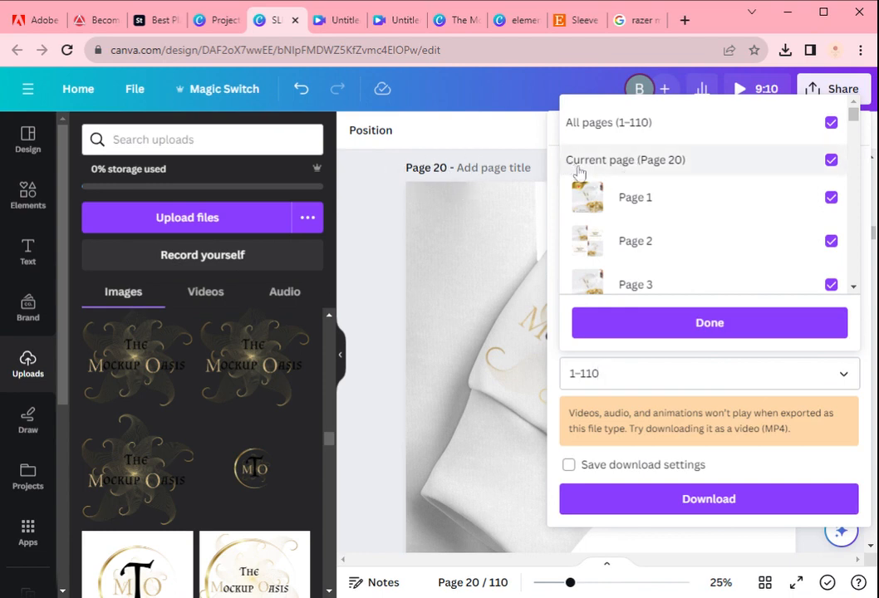
pyautogui.click(832, 124)
pyautogui.click(831, 124)
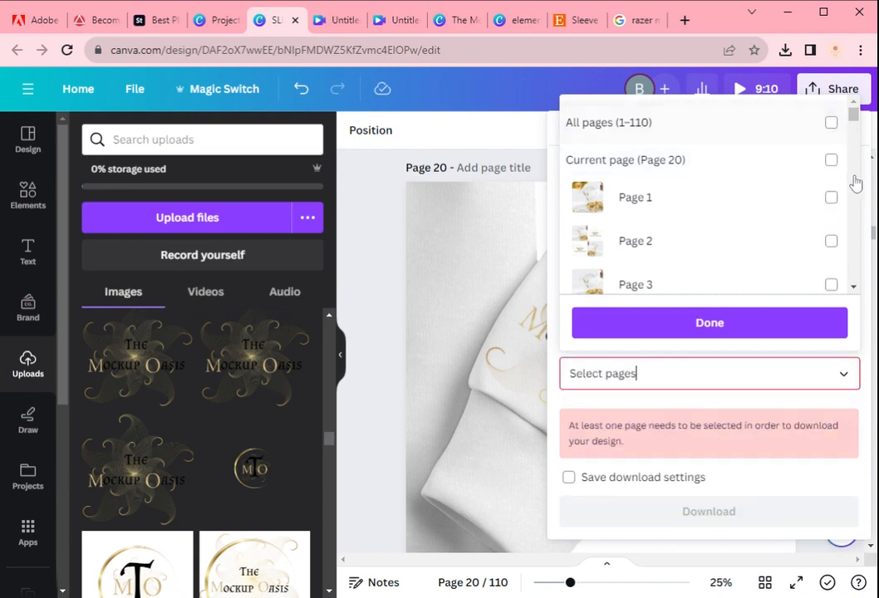
pyautogui.click(832, 161)
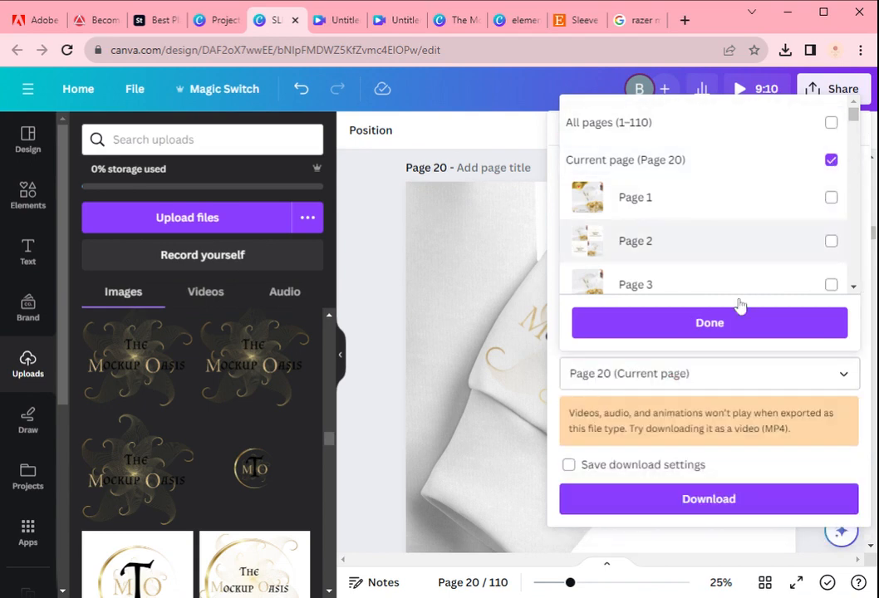
pyautogui.click(720, 325)
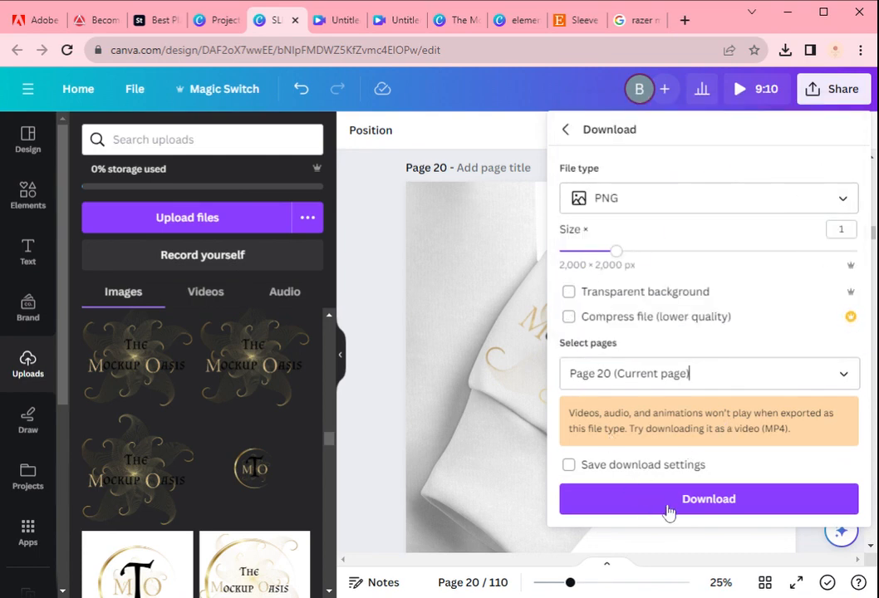
pyautogui.click(696, 499)
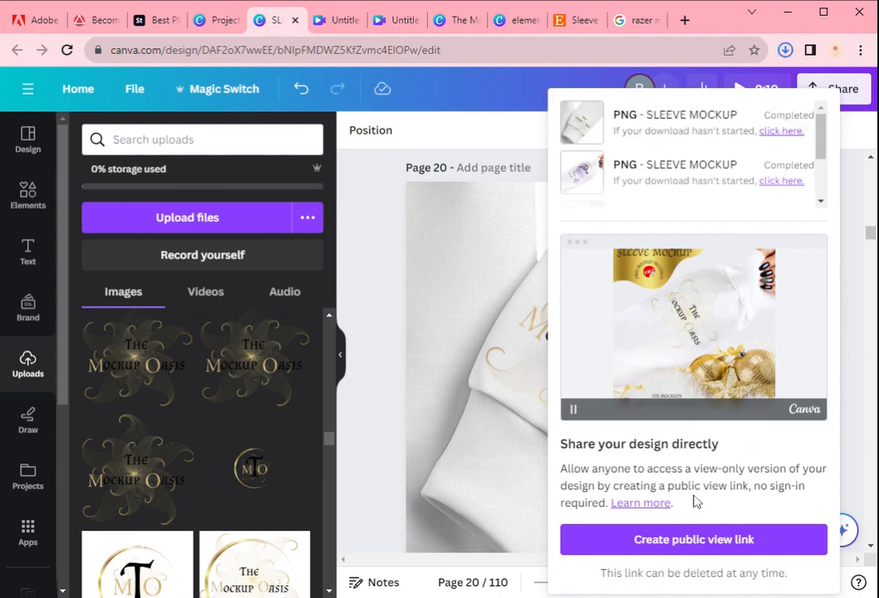
pyautogui.click(378, 250)
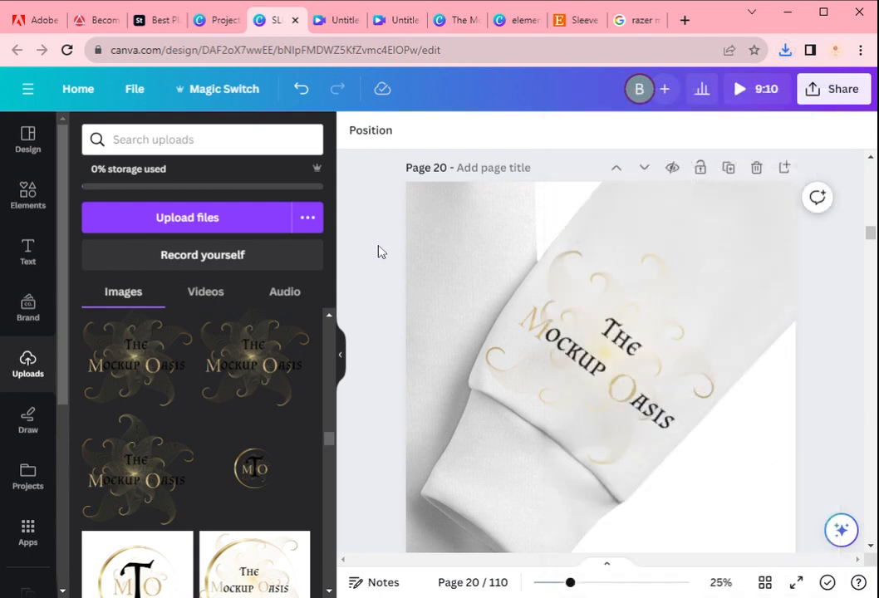